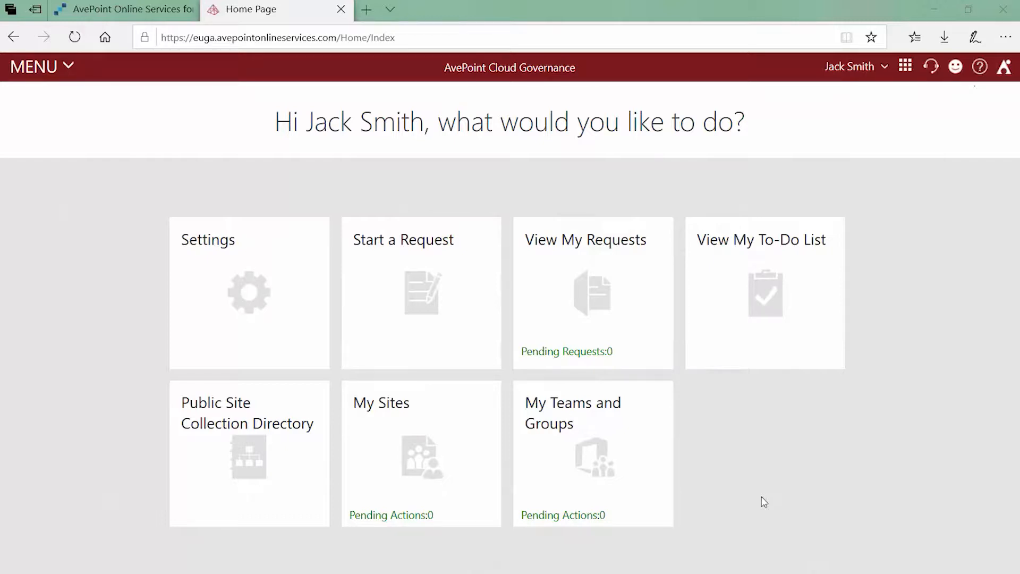
# Open the Import Existing Office 365 Objects page from the administration settings
pyautogui.click(190, 357)
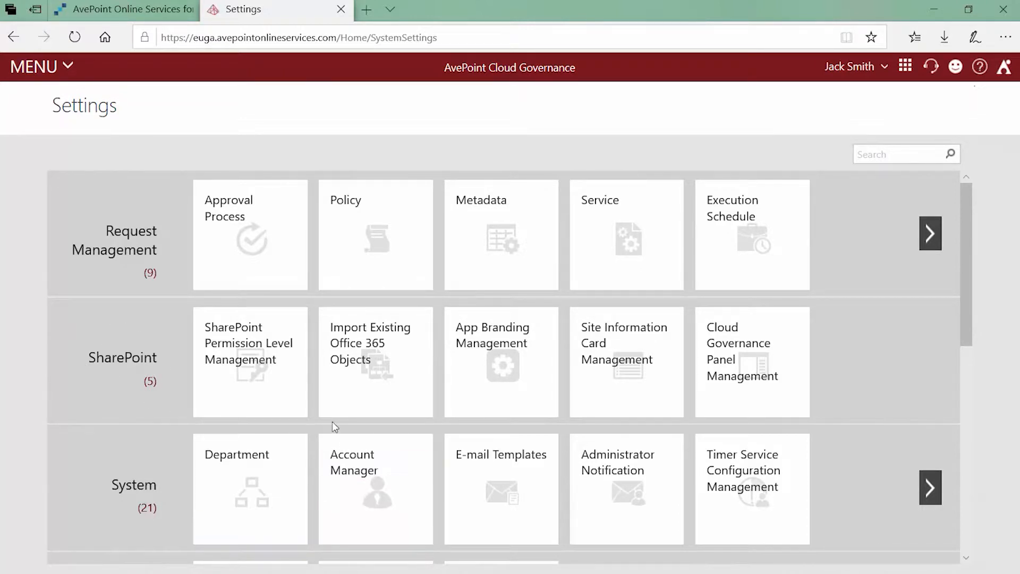
pyautogui.click(371, 373)
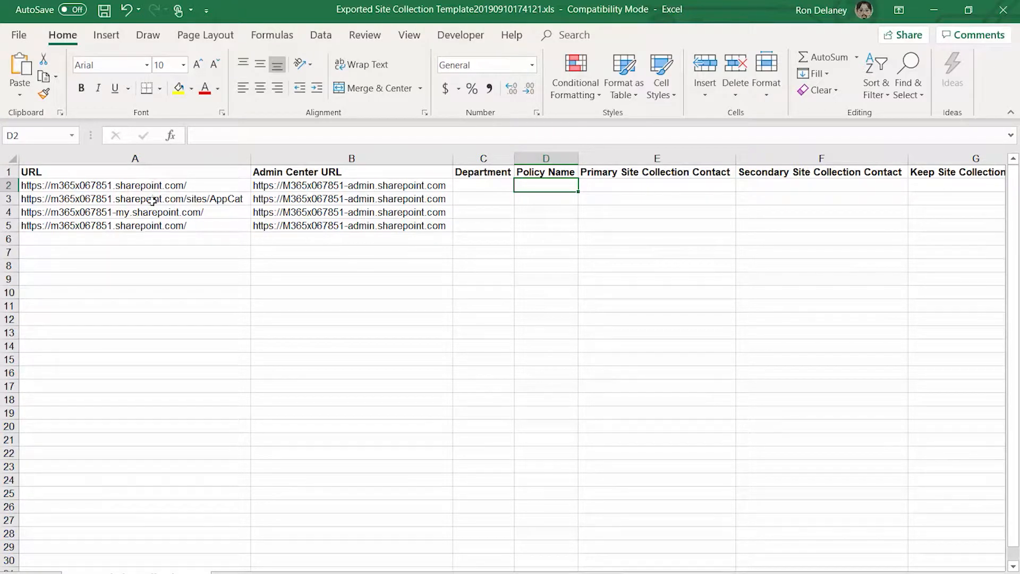
# In Excel, examine the columns of the exported site collection template, from the URLs through to the metadata
pyautogui.click(138, 236)
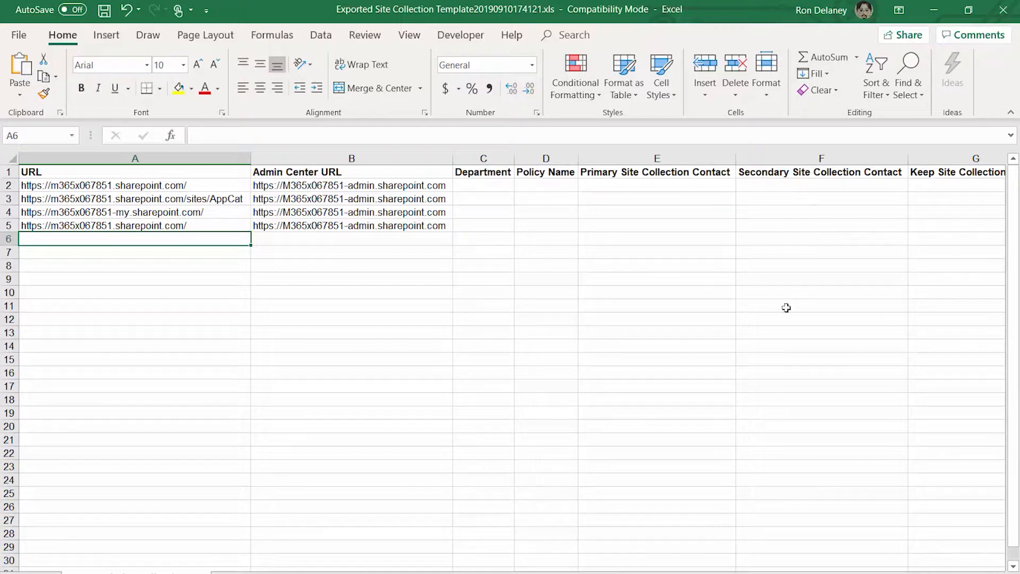
pyautogui.moveTo(794, 573); pyautogui.dragTo(813, 573)
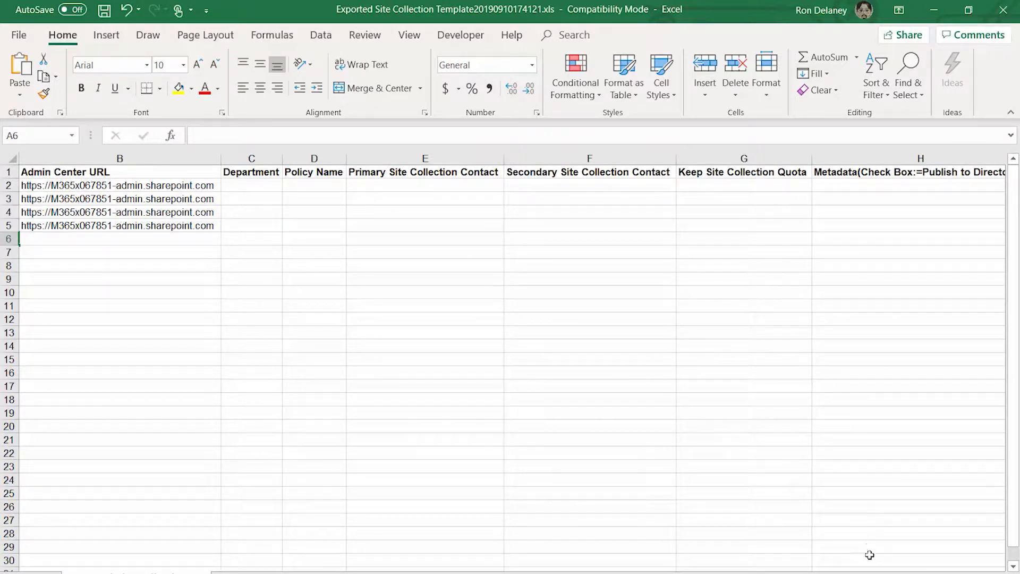
pyautogui.moveTo(870, 572); pyautogui.dragTo(876, 572)
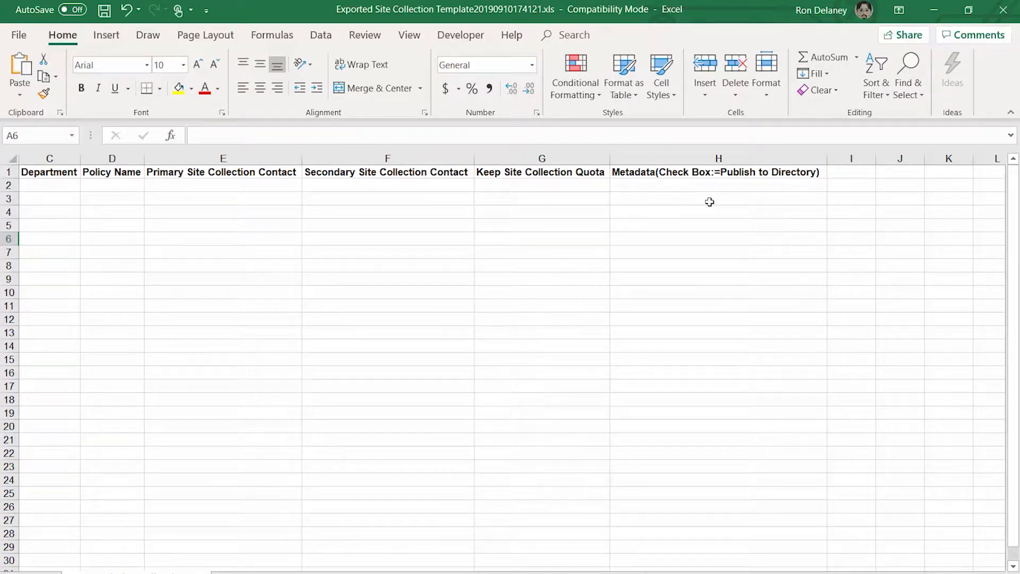
pyautogui.hscroll(-2, 511, 367)
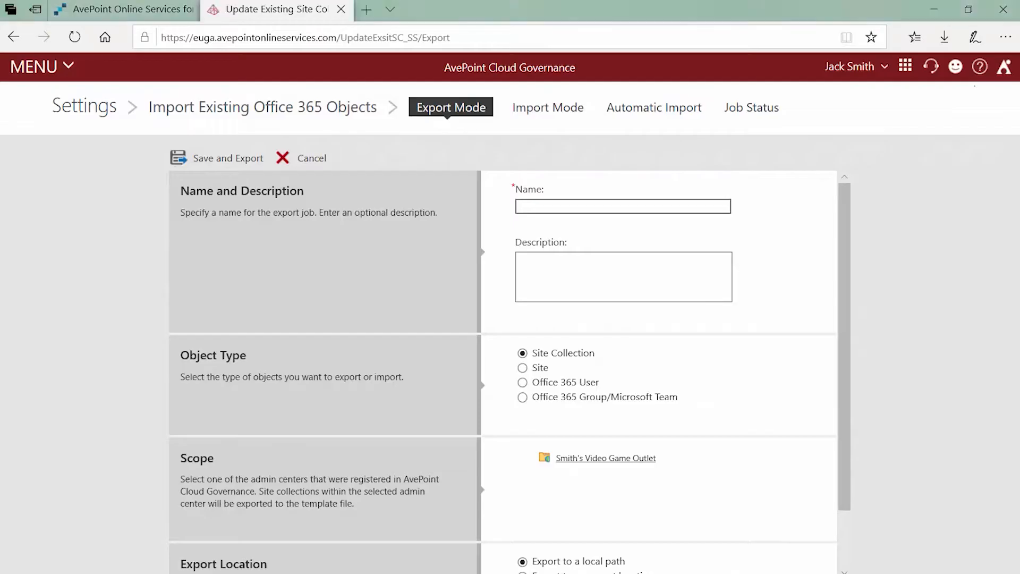
# In AvePoint Cloud Governance, review the export form's name, object type, scope and export location settings
pyautogui.click(562, 208)
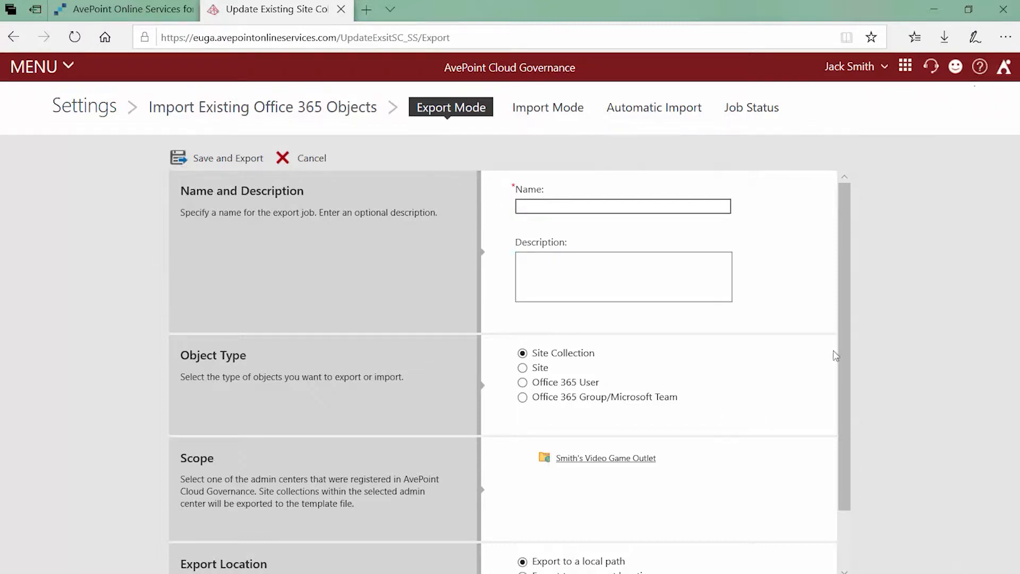
pyautogui.scroll(-2, 842, 291)
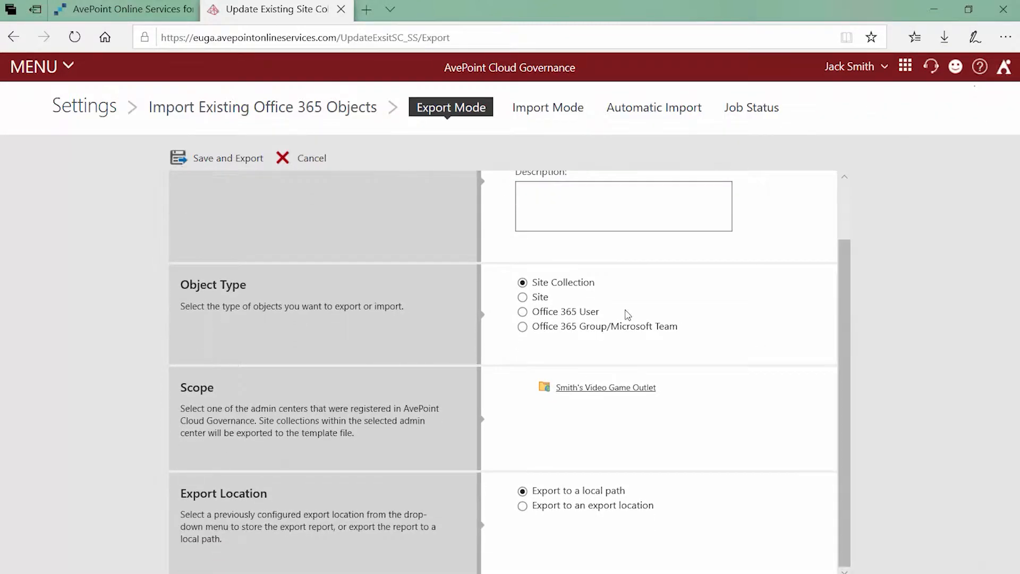
pyautogui.moveTo(588, 386)
# Create an automatic import profile named "My Auto APO Import" with the description "Find all SPO SCs"
pyautogui.click(654, 108)
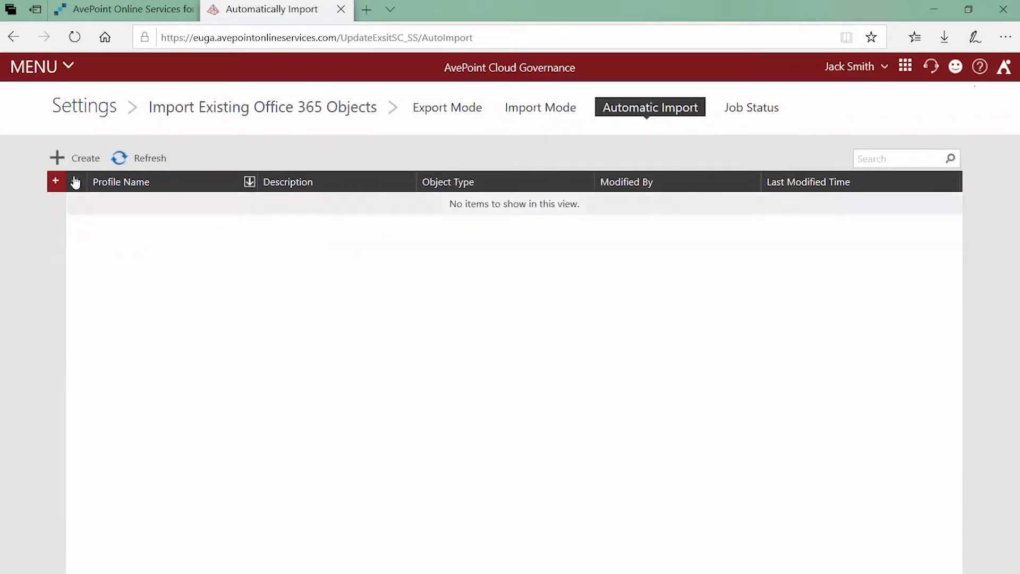
pyautogui.click(77, 157)
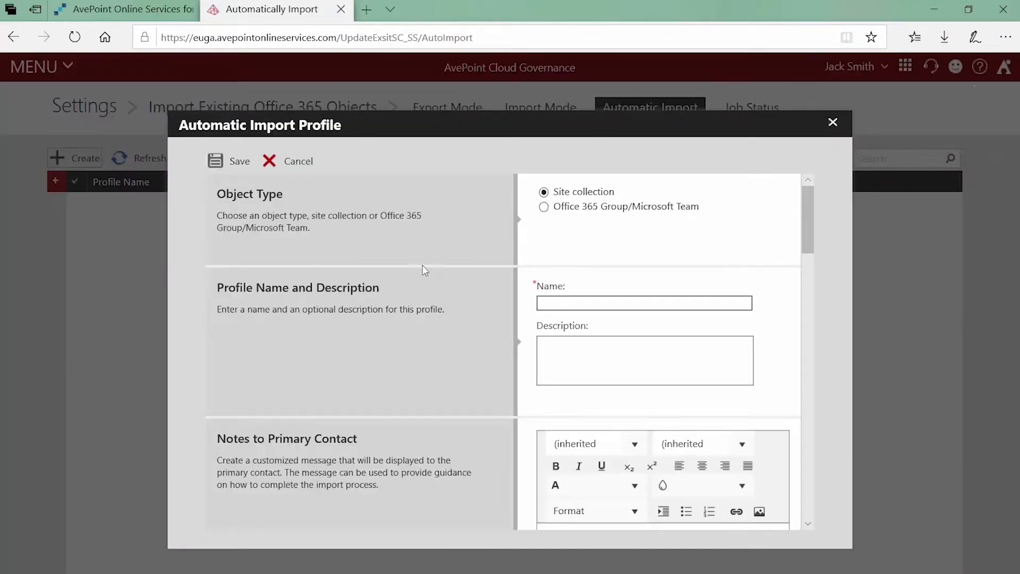
pyautogui.click(613, 303)
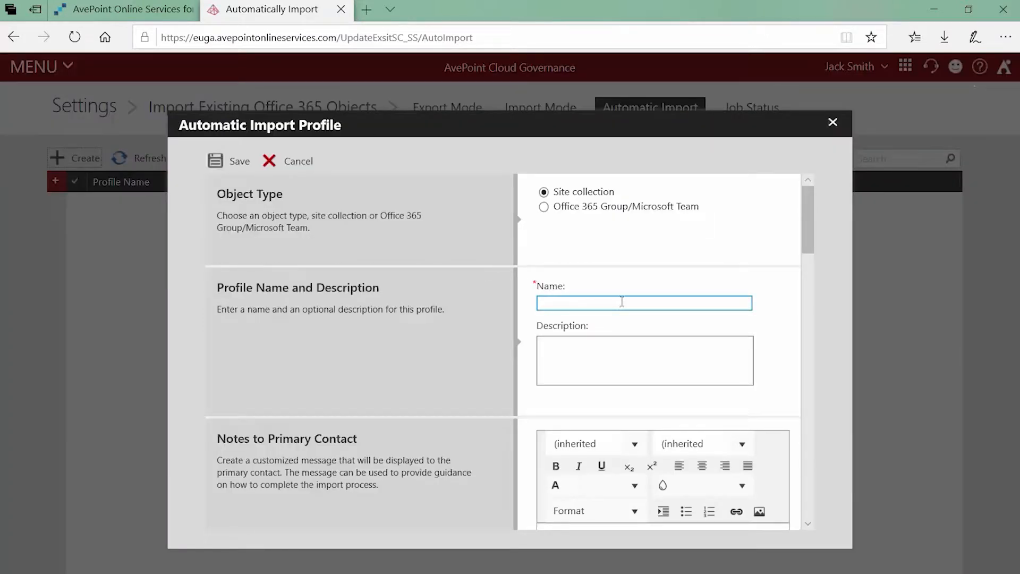
pyautogui.write('My Auto APO Import')
pyautogui.click(613, 351)
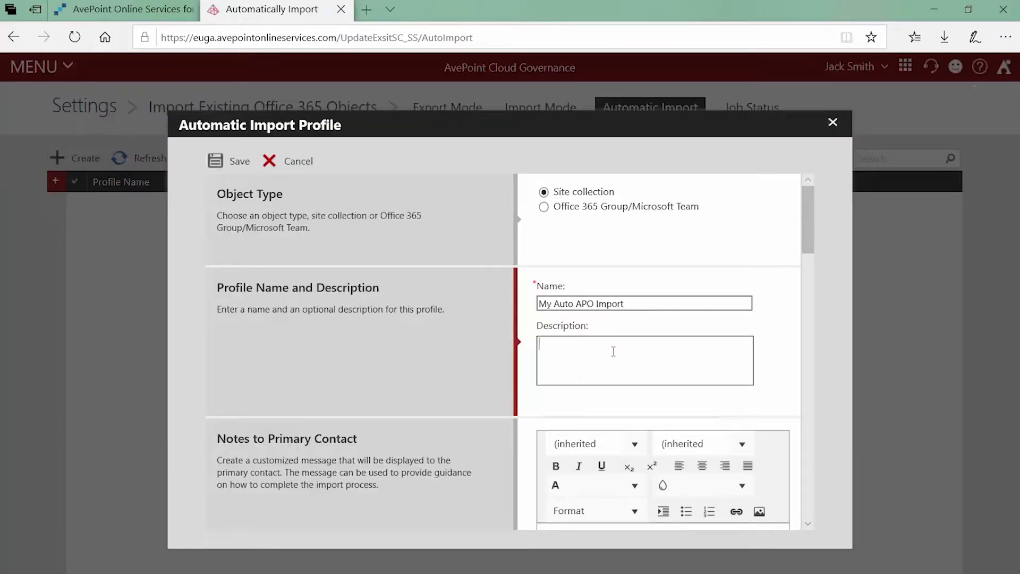
pyautogui.write('Find all SPO SCs')
# Add the primary contact note "You will own this SPO Site Collection going forward." and include Default Site Collection Container in the object scope
pyautogui.scroll(-3, 534, 355)
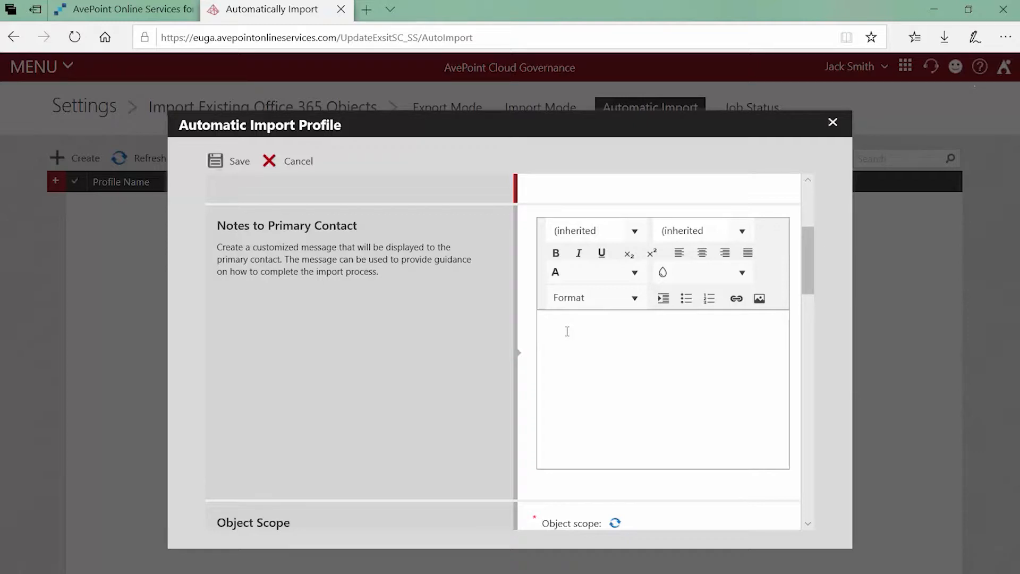
pyautogui.write('You will own this SPO Site Collection going forward.')
pyautogui.scroll(-4, 528, 340)
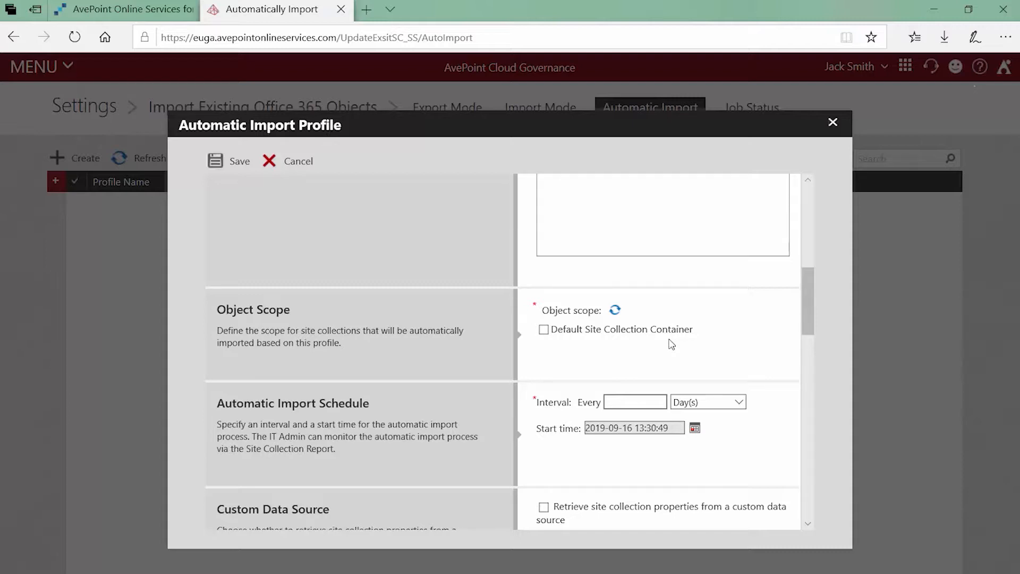
pyautogui.click(543, 330)
# Assign the primary site collection contact and choose the built-in Confirming Governance Details e-mail template for site collections
pyautogui.scroll(-2, 564, 345)
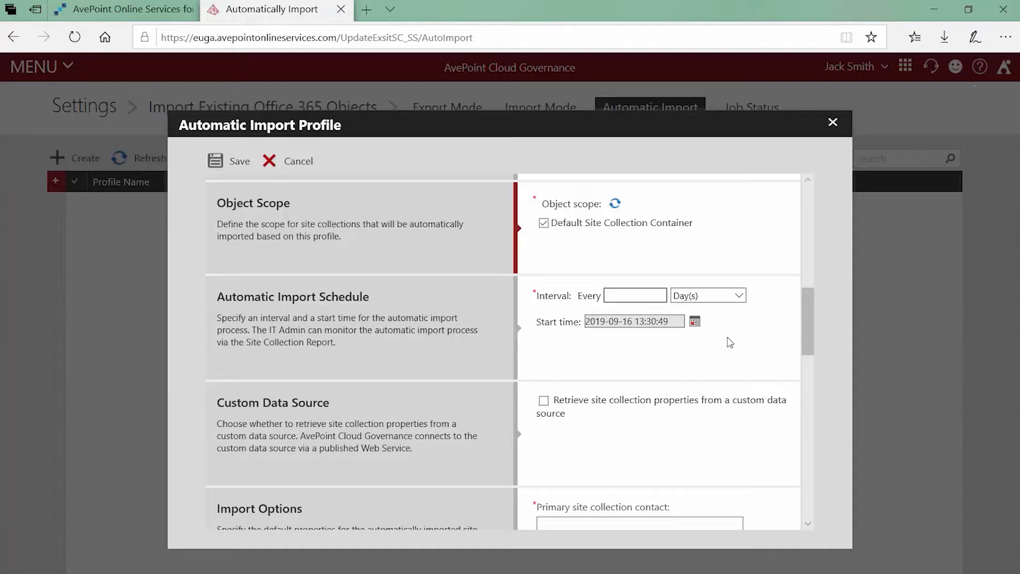
pyautogui.scroll(1, 730, 342)
pyautogui.scroll(-5, 614, 319)
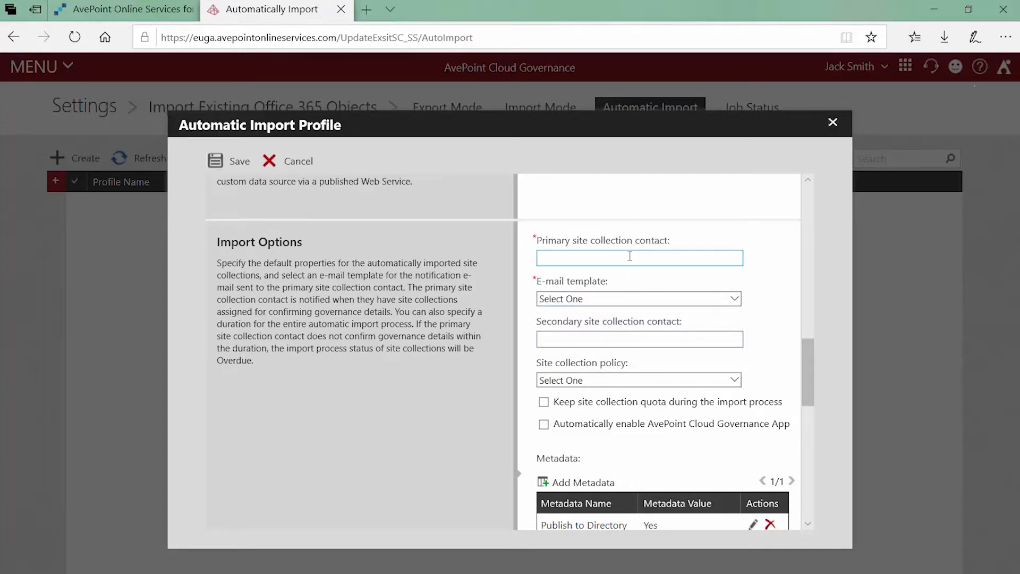
pyautogui.write('ade')
pyautogui.click(632, 279)
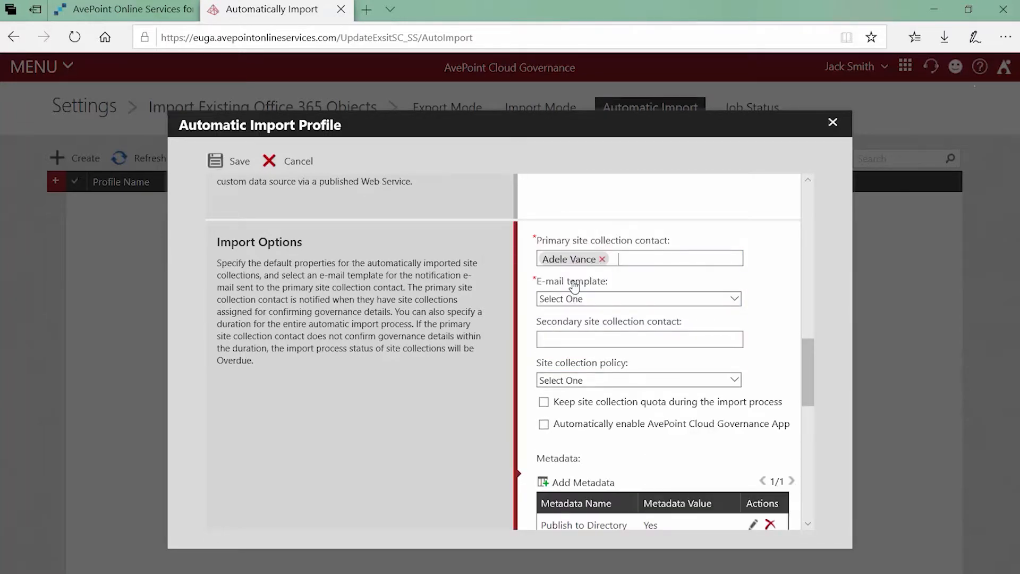
pyautogui.click(633, 297)
pyautogui.click(633, 314)
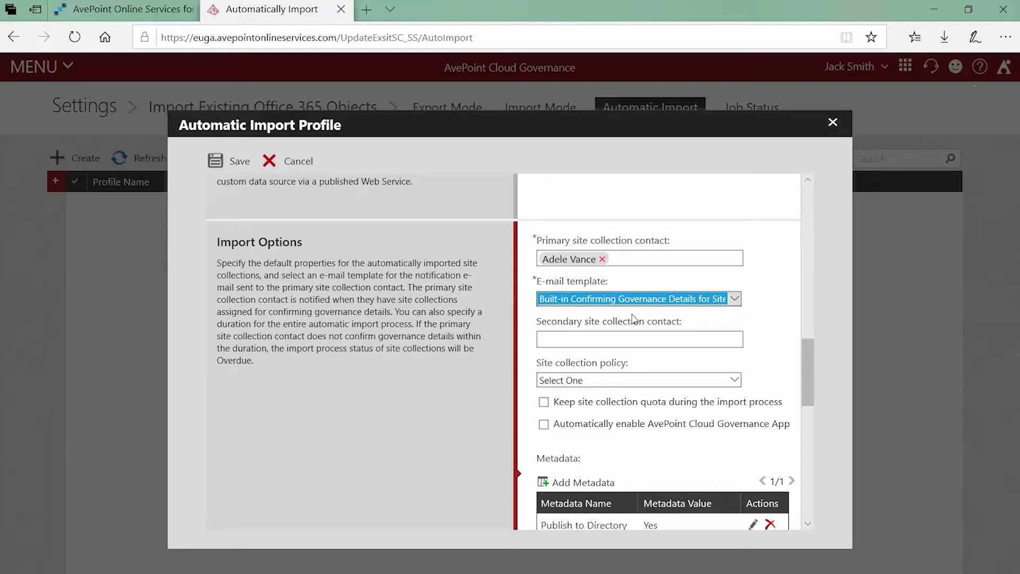
pyautogui.click(762, 301)
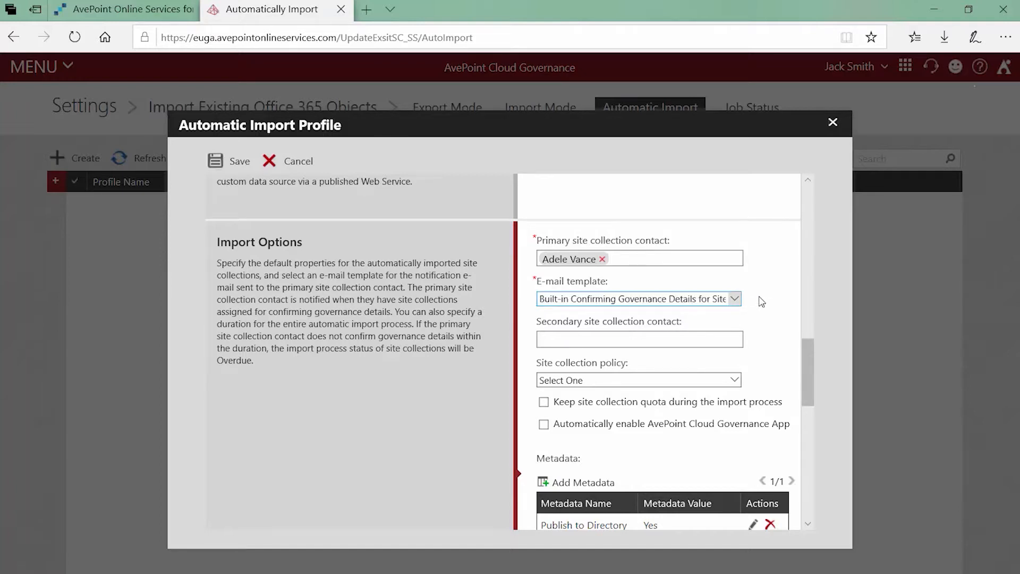
# Set the site collection policy in the import options to Gold
pyautogui.scroll(-1, 761, 300)
pyautogui.click(665, 332)
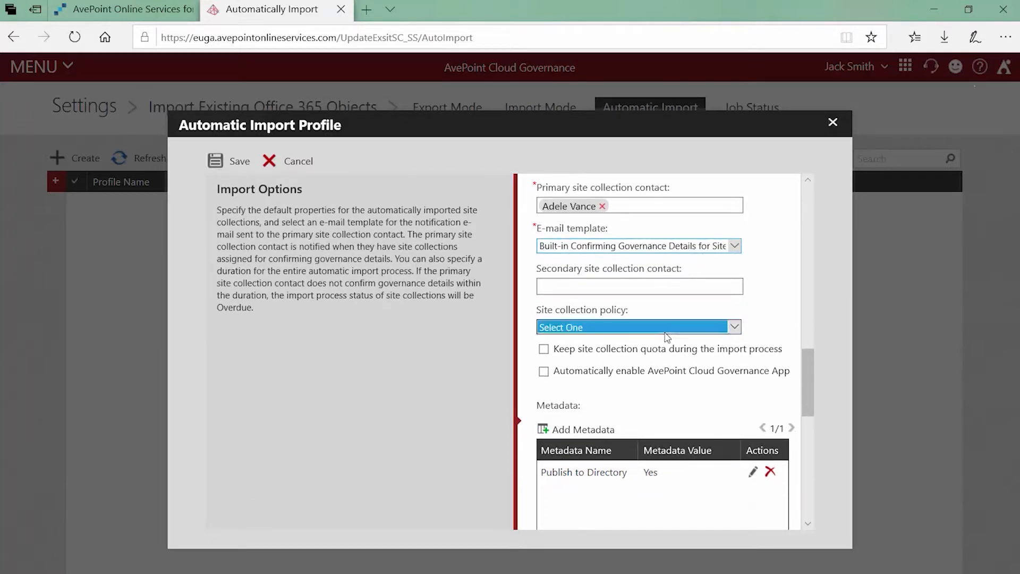
pyautogui.click(666, 336)
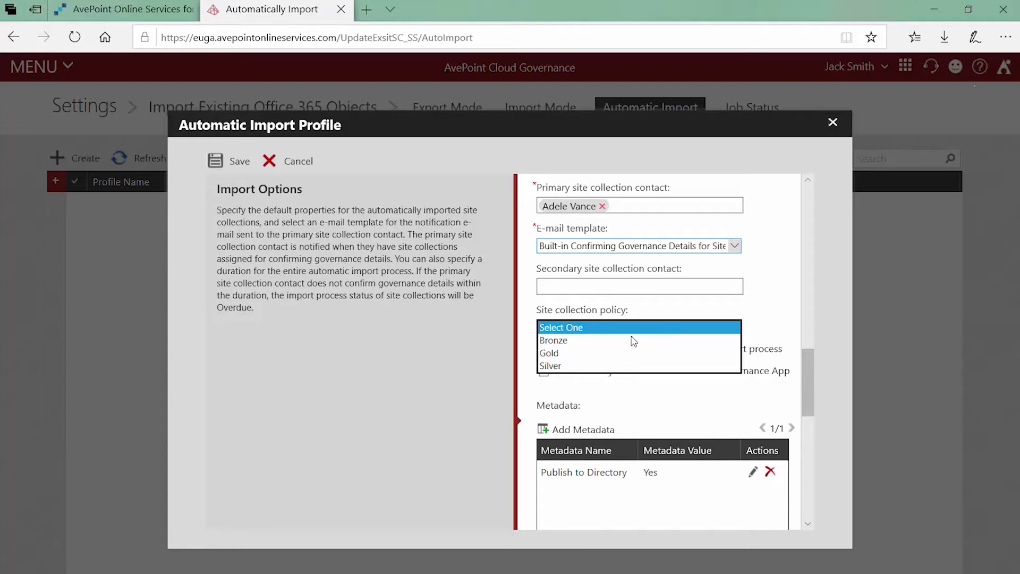
pyautogui.click(614, 354)
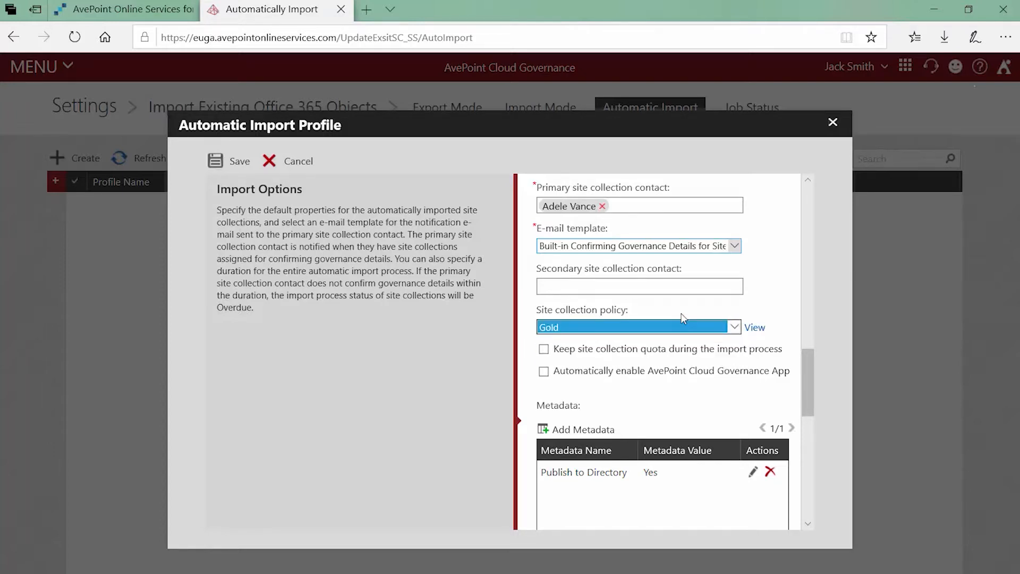
# Keep the site collection quota during import and automatically enable the AvePoint Cloud Governance App with its Cloud Governance Panel
pyautogui.click(544, 350)
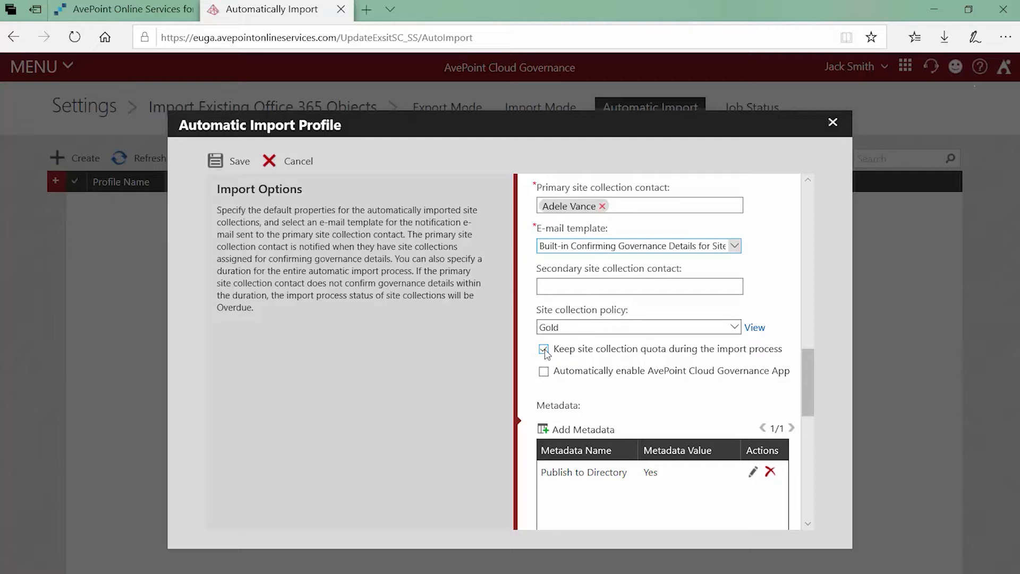
pyautogui.click(544, 371)
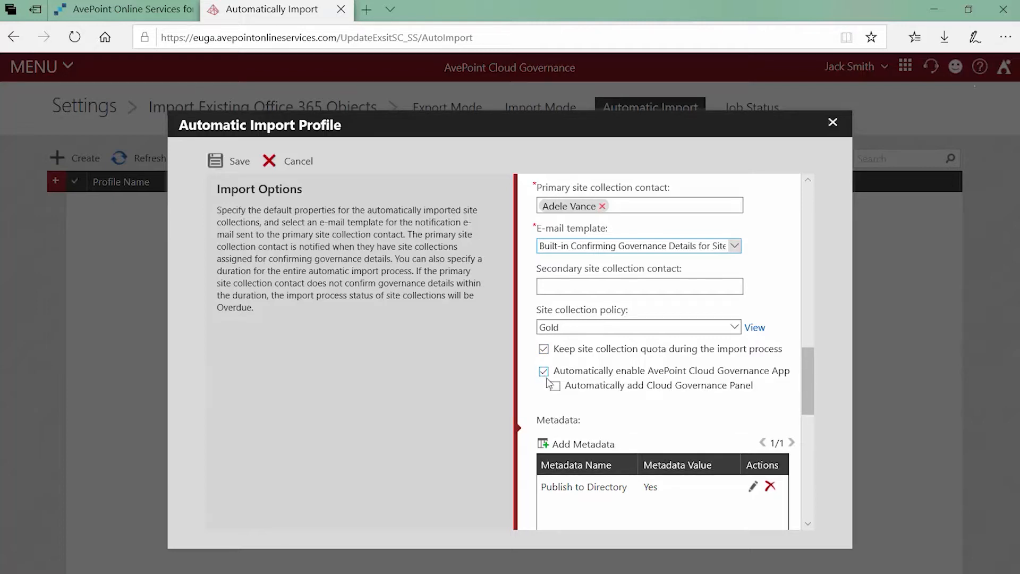
pyautogui.click(555, 386)
# Specify a duration of 3 days for the entire automatic import process
pyautogui.scroll(-4, 536, 389)
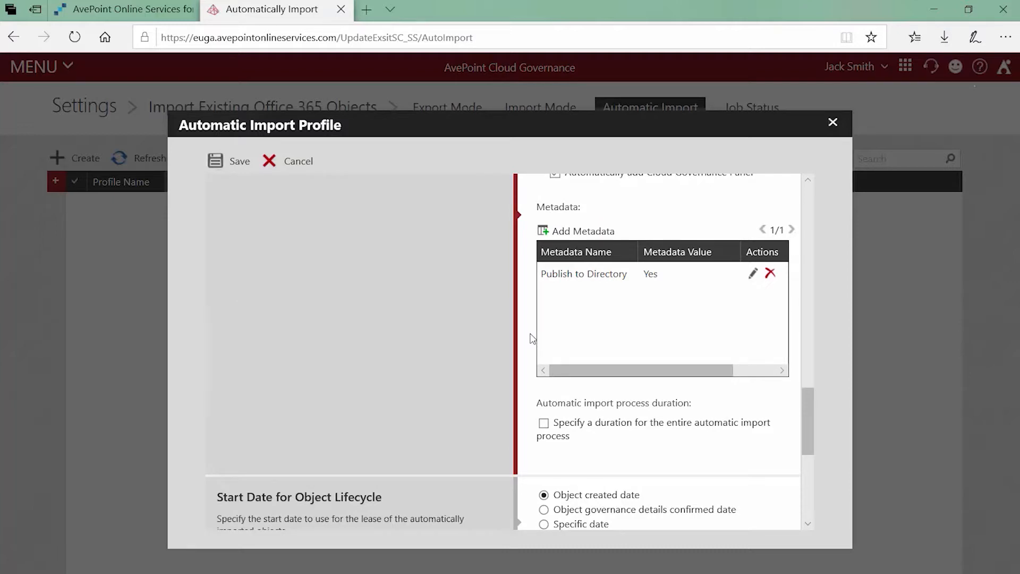
pyautogui.scroll(-2, 533, 337)
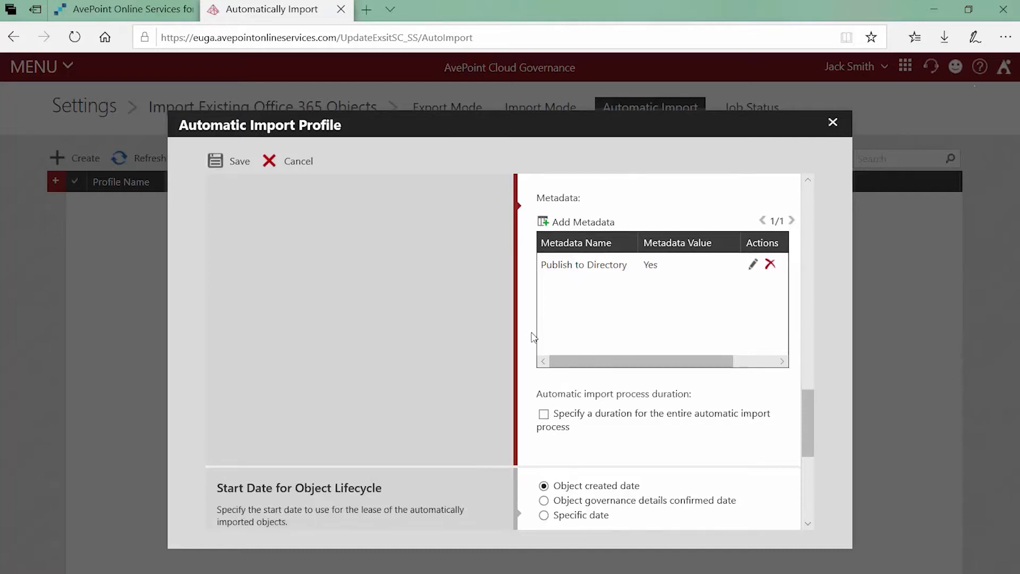
pyautogui.click(543, 317)
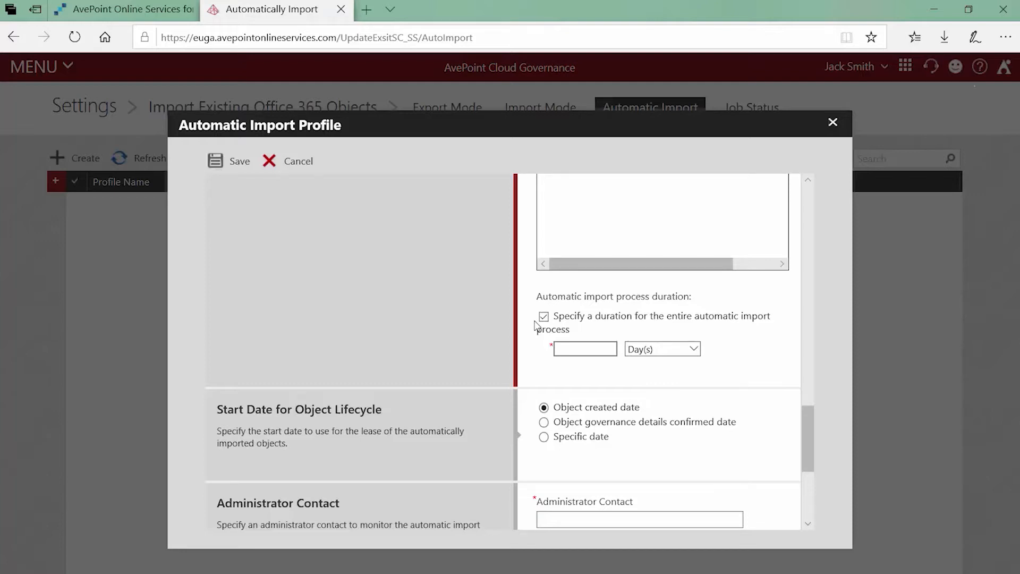
pyautogui.click(563, 350)
pyautogui.write('3')
# Assign MOD Administrator as administrator contact and choose the built-in notification templates for completed object import and completed governance details confirmation
pyautogui.scroll(-2, 530, 360)
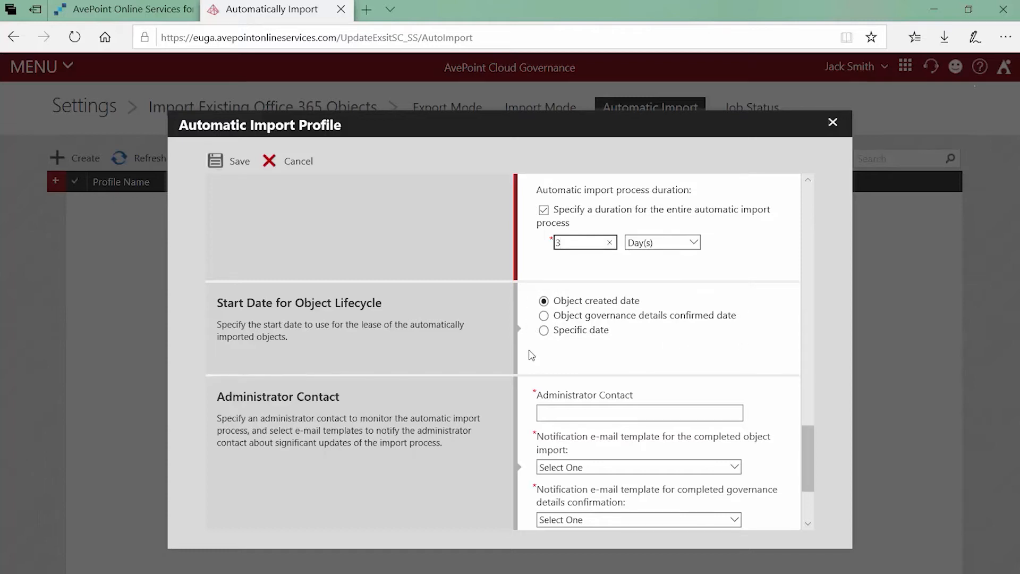
pyautogui.scroll(-3, 521, 356)
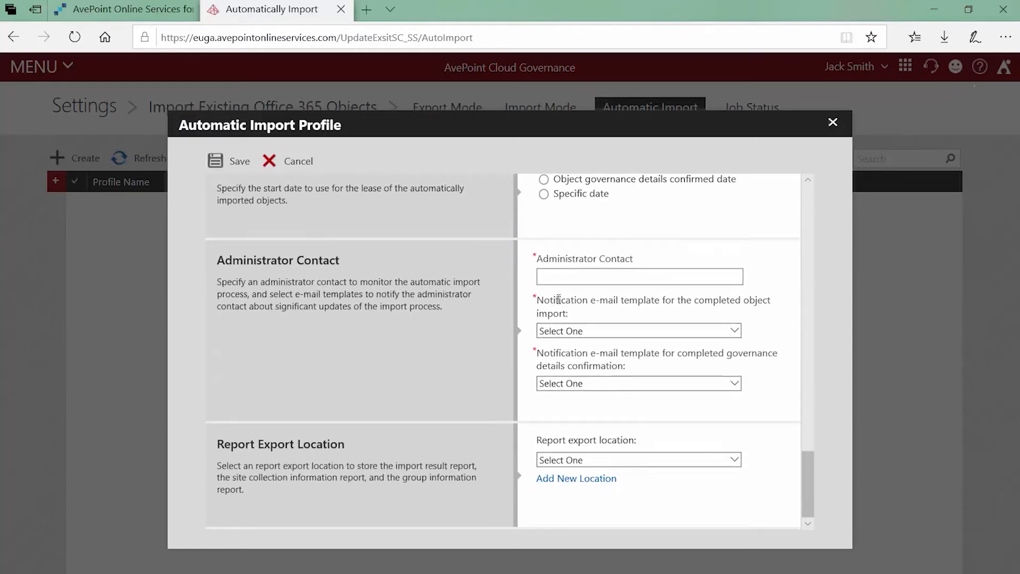
pyautogui.click(587, 280)
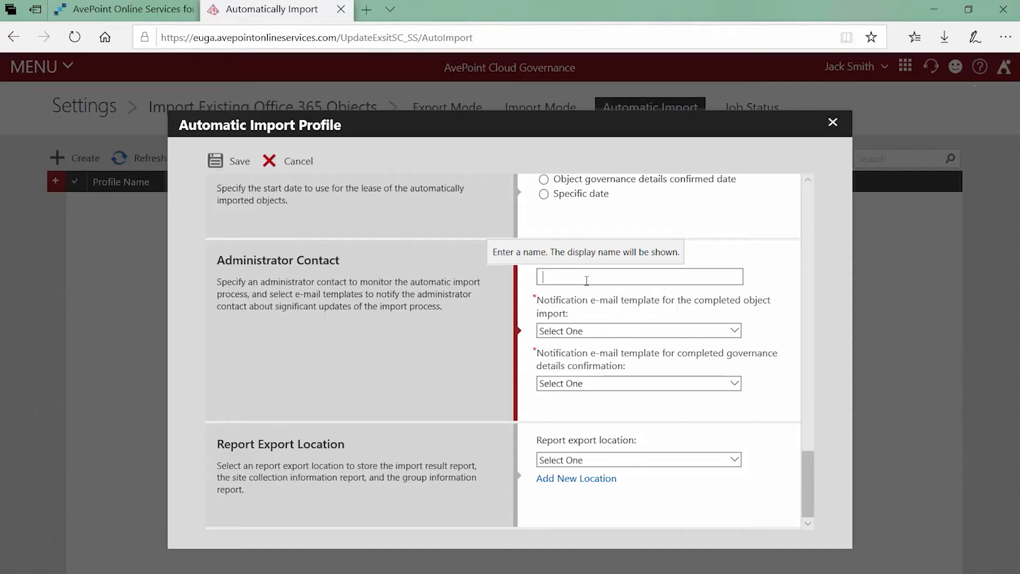
pyautogui.write('mod')
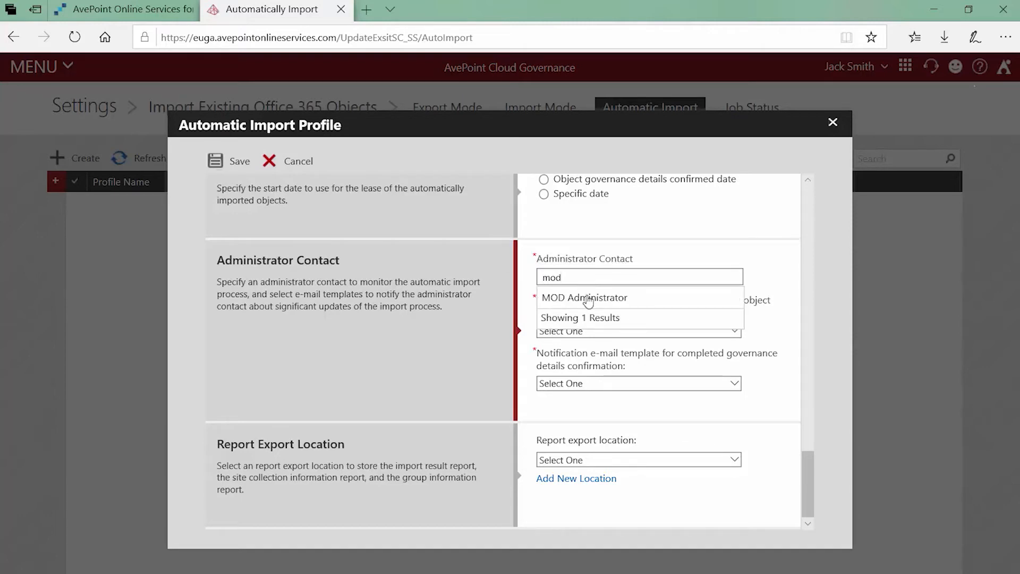
pyautogui.click(585, 297)
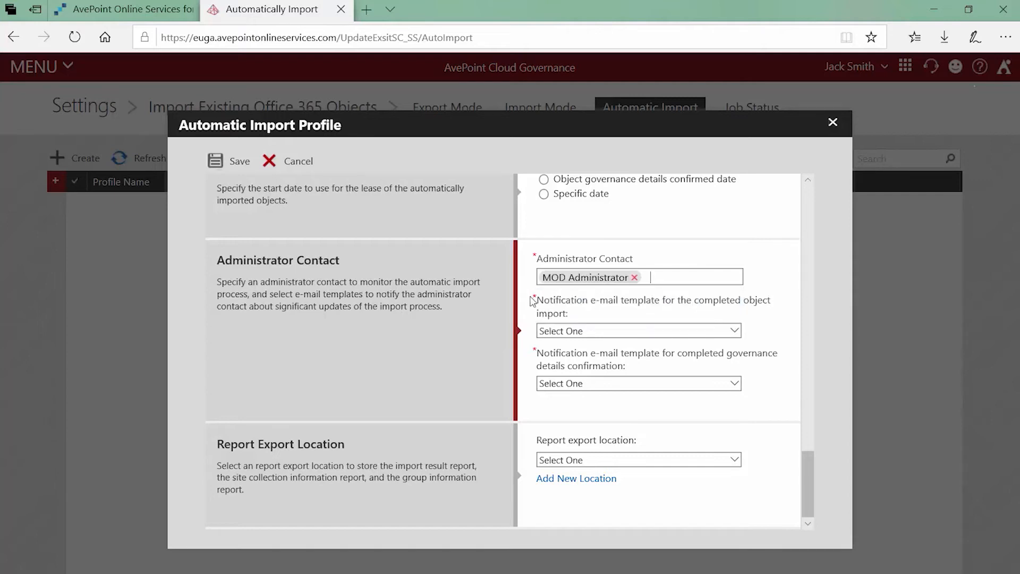
pyautogui.click(606, 336)
pyautogui.click(606, 344)
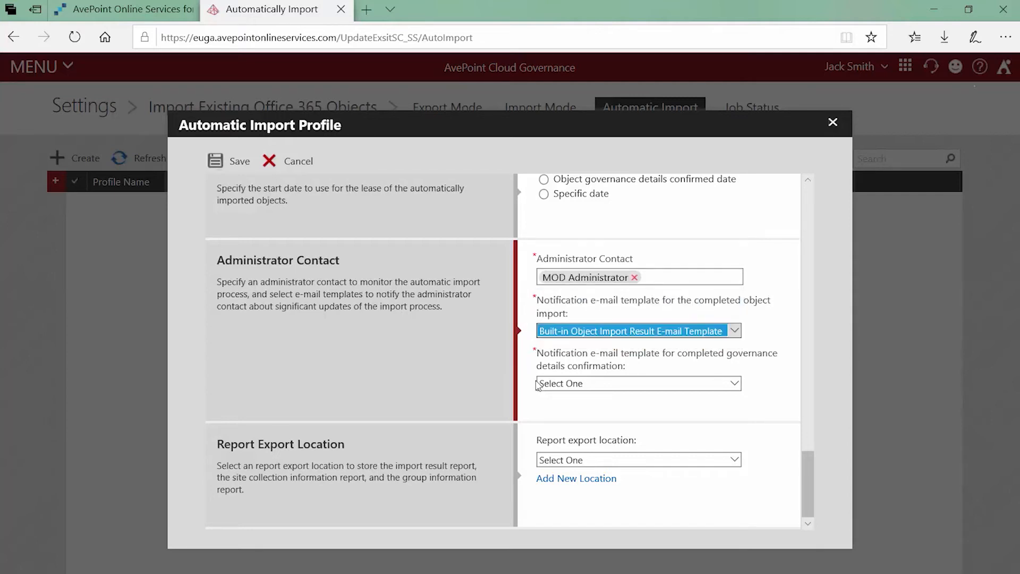
pyautogui.click(574, 383)
pyautogui.click(575, 398)
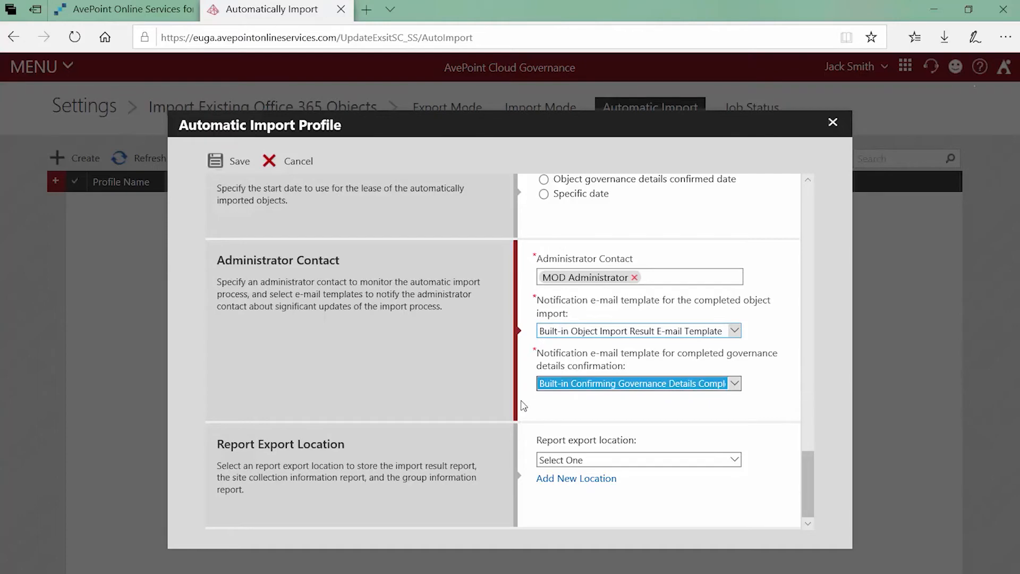
# Check the completed entries and save the automatic import profile
pyautogui.scroll(15, 526, 405)
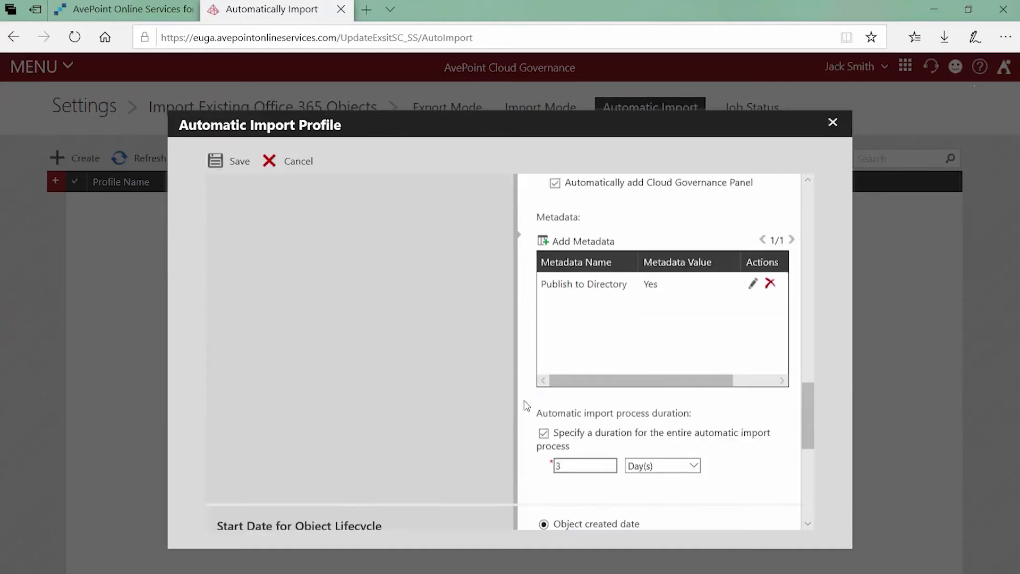
pyautogui.scroll(10, 526, 405)
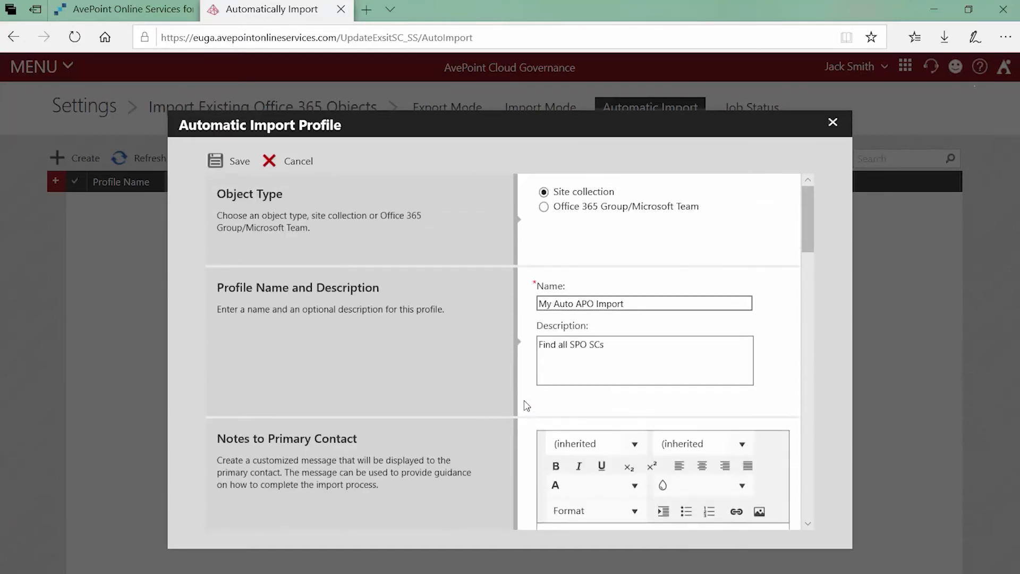
pyautogui.click(239, 161)
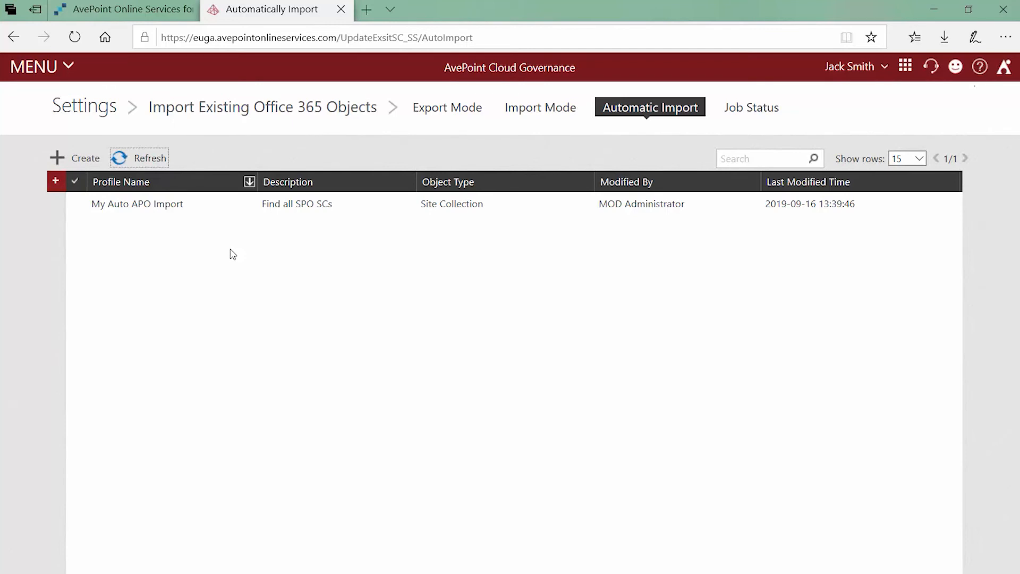
# Return to the Cloud Governance Home Page
pyautogui.click(70, 79)
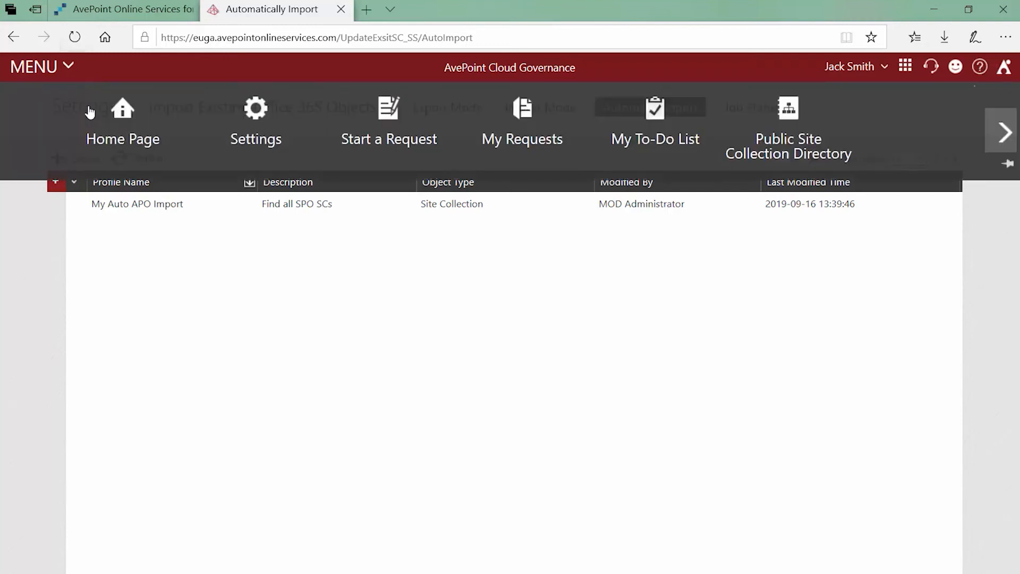
pyautogui.click(137, 121)
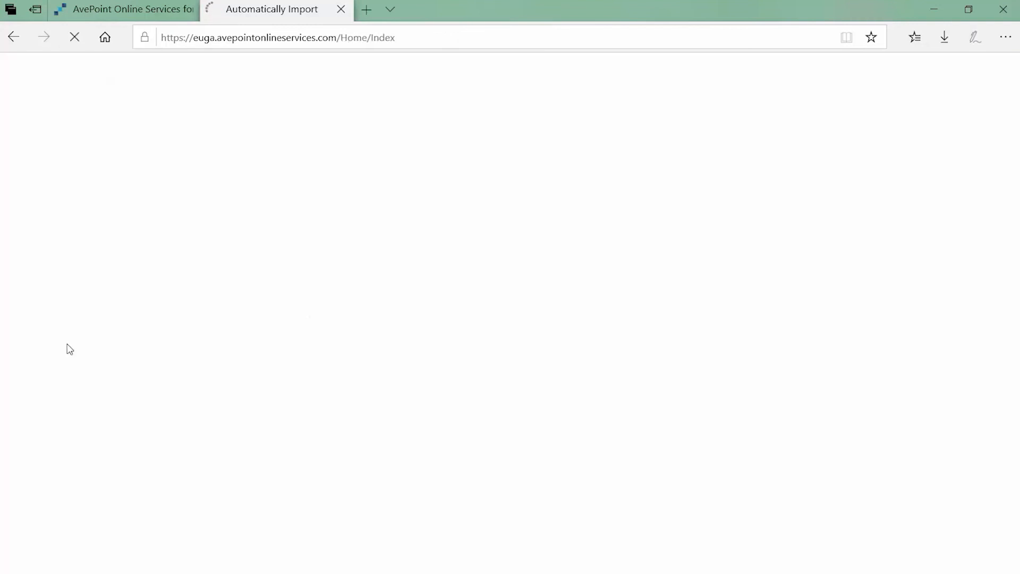